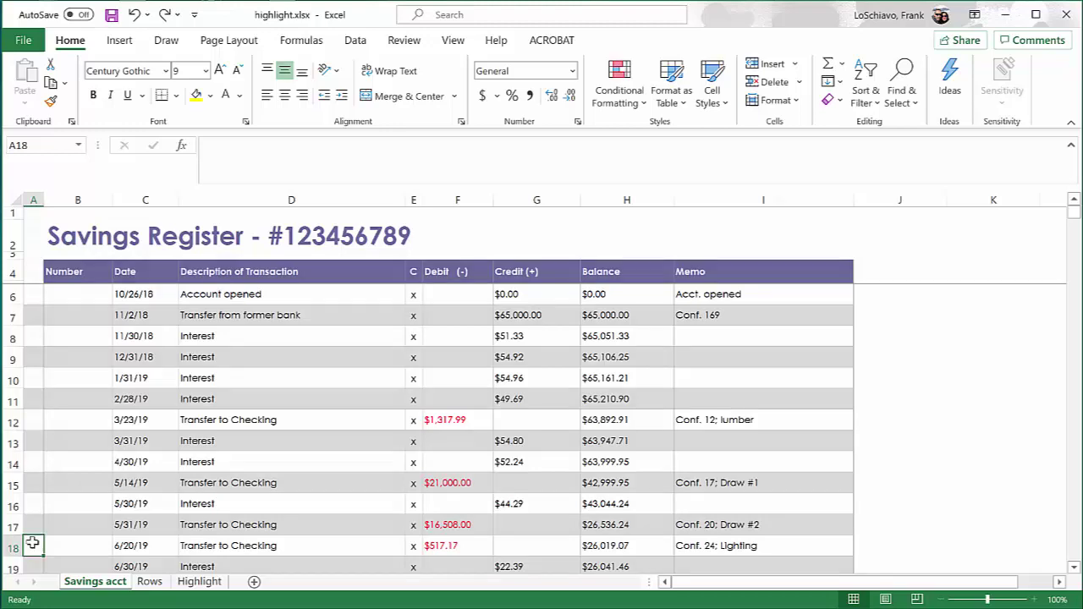
- On the Rows sheet, enter the formula =MOD(row(),2) in cell D2
{"action": "left_click", "coordinate": [149, 581]}
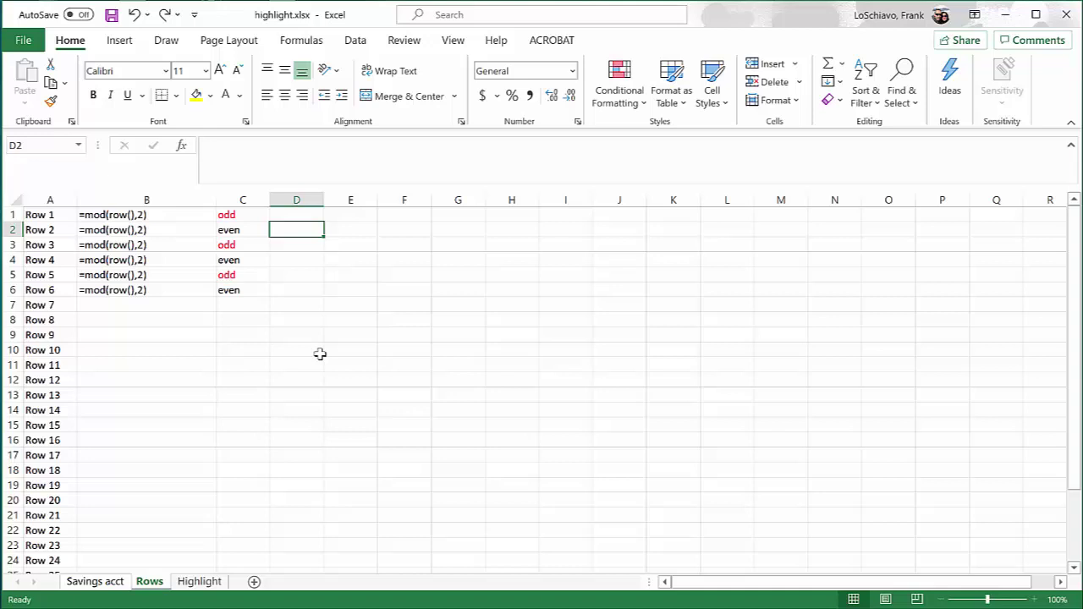
{"action": "type", "text": "=mod"}
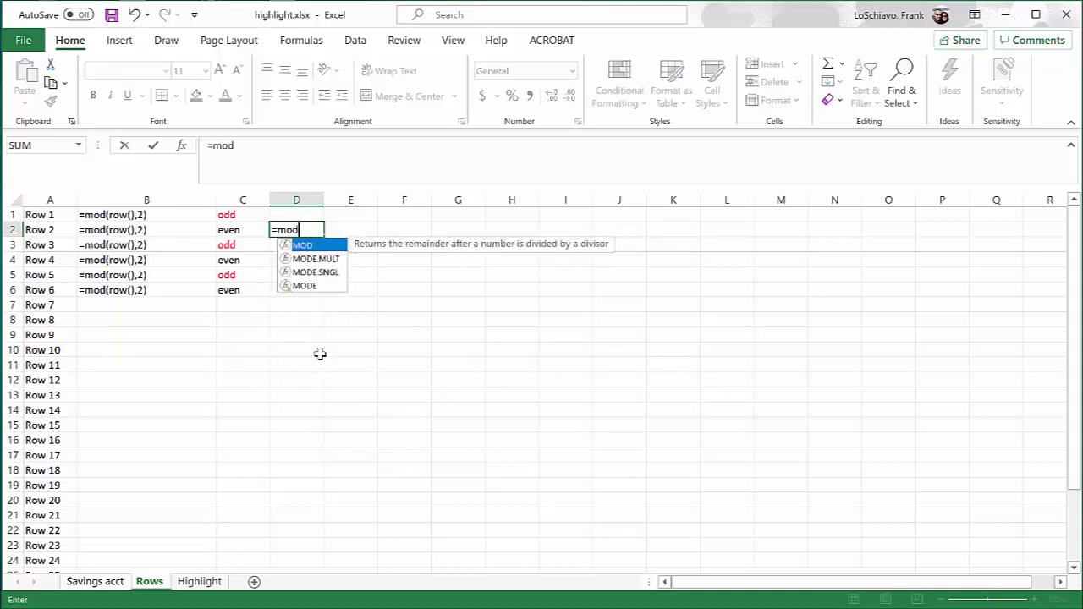
{"action": "key", "text": "Tab"}
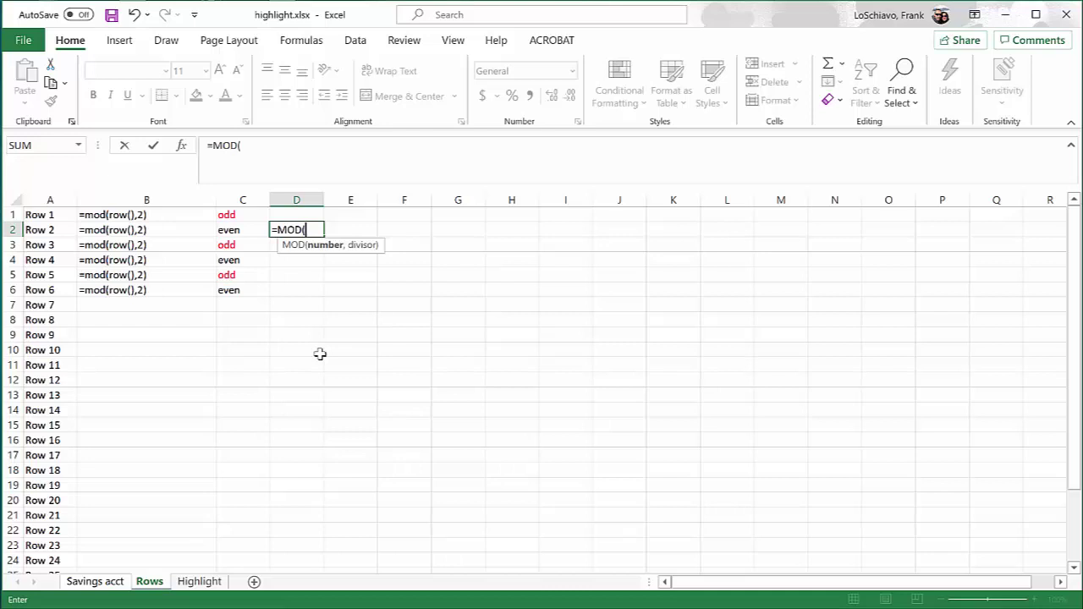
{"action": "type", "text": "row"}
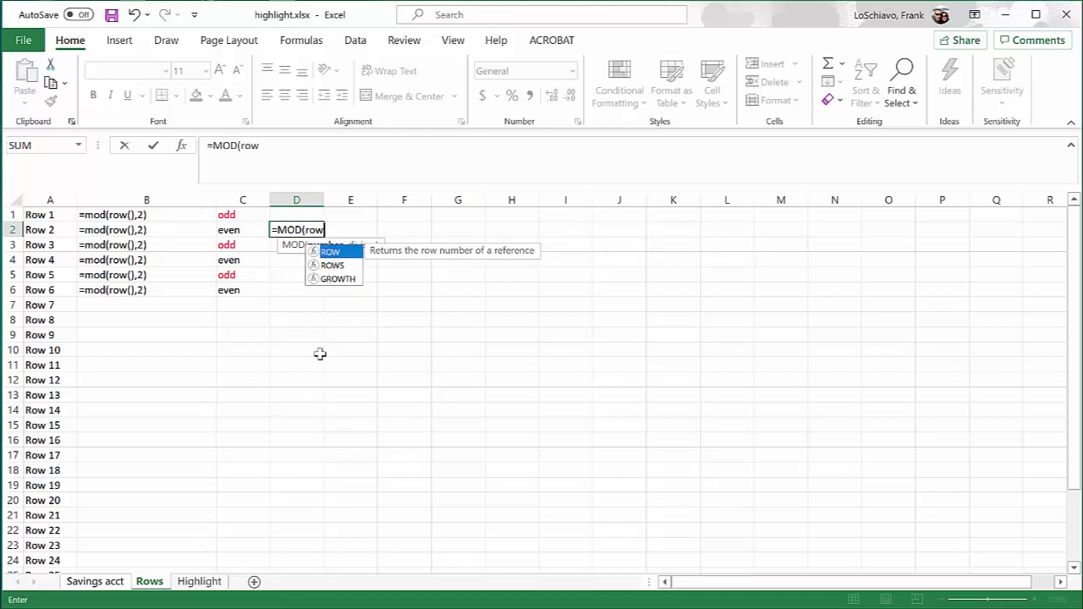
{"action": "type", "text": "("}
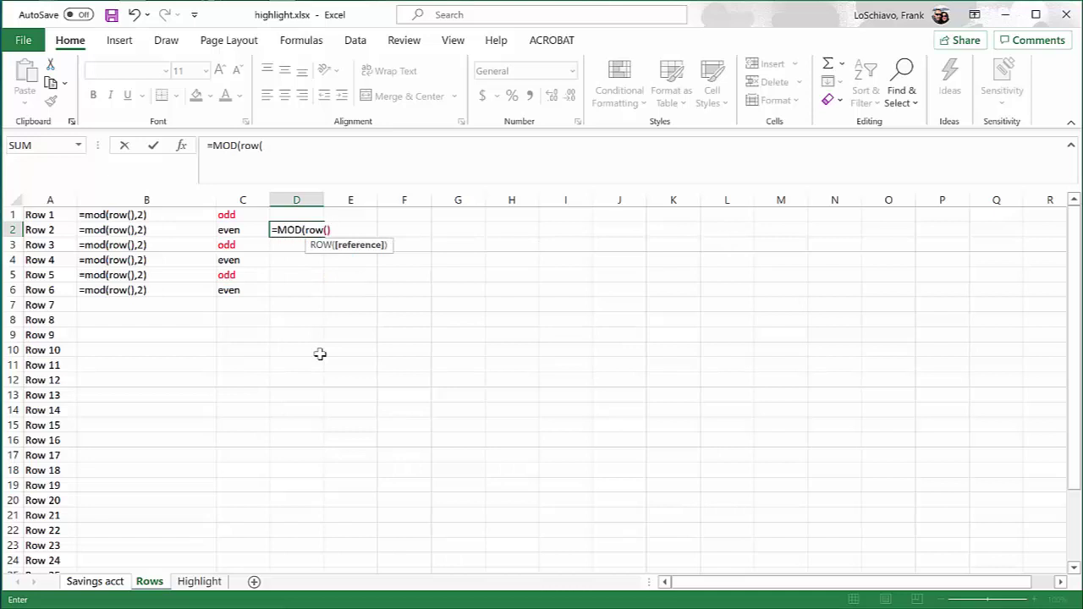
{"action": "type", "text": ")"}
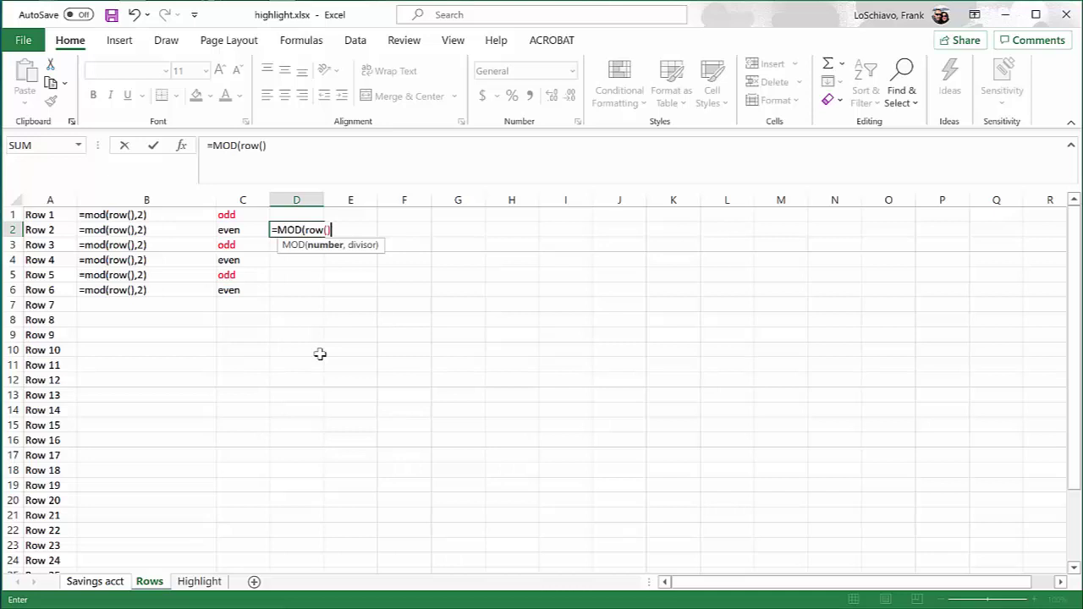
{"action": "type", "text": ","}
{"action": "type", "text": "2"}
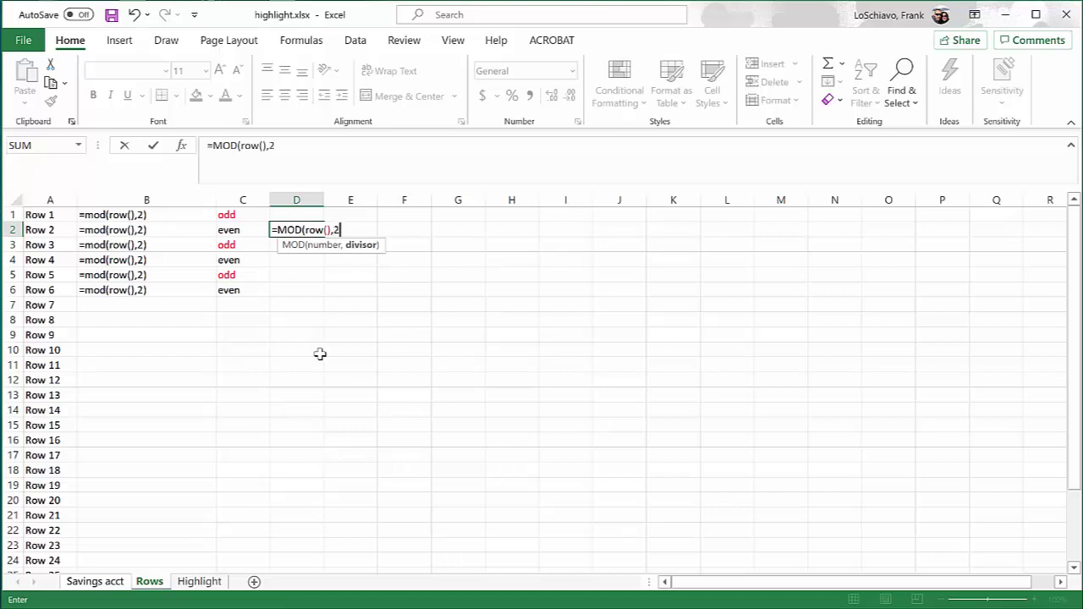
{"action": "type", "text": ")"}
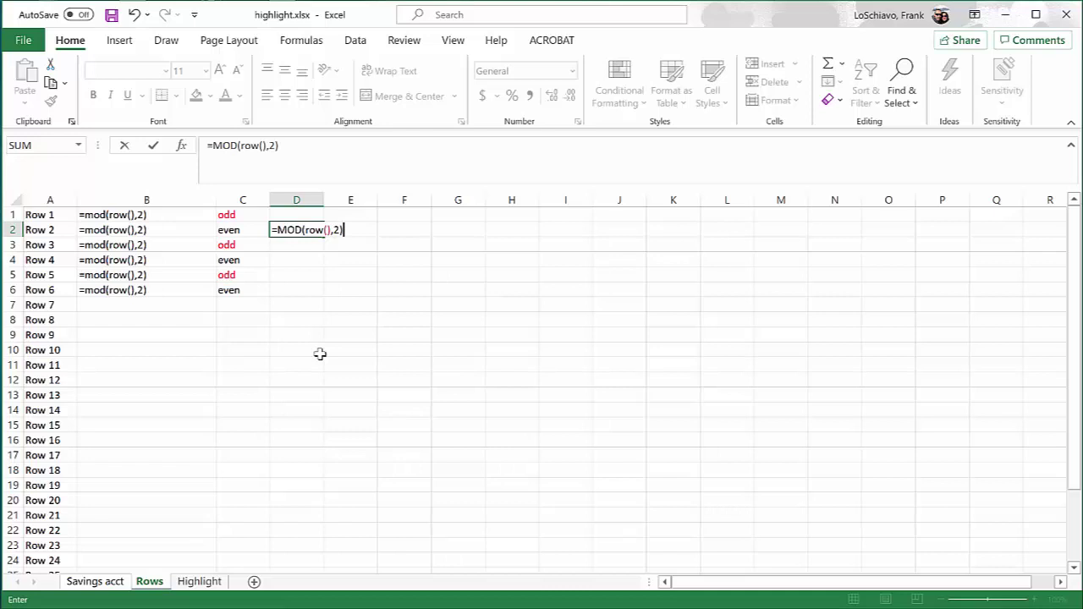
{"action": "key", "text": "Return"}
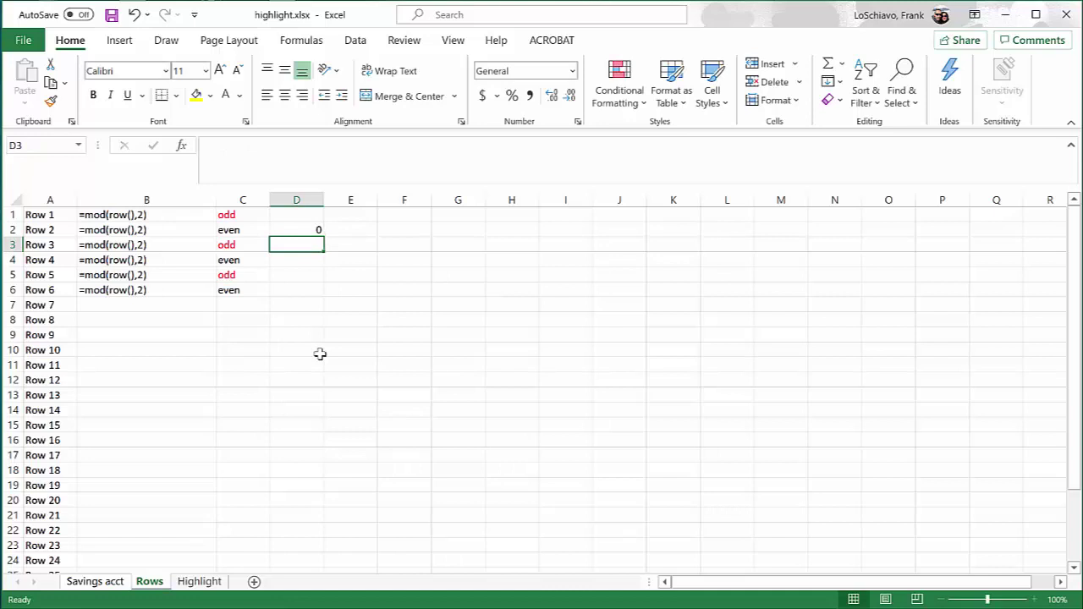
- Enter =mod(row(),2) in cell D3 and fill the formula down through D6
{"action": "type", "text": "=mod"}
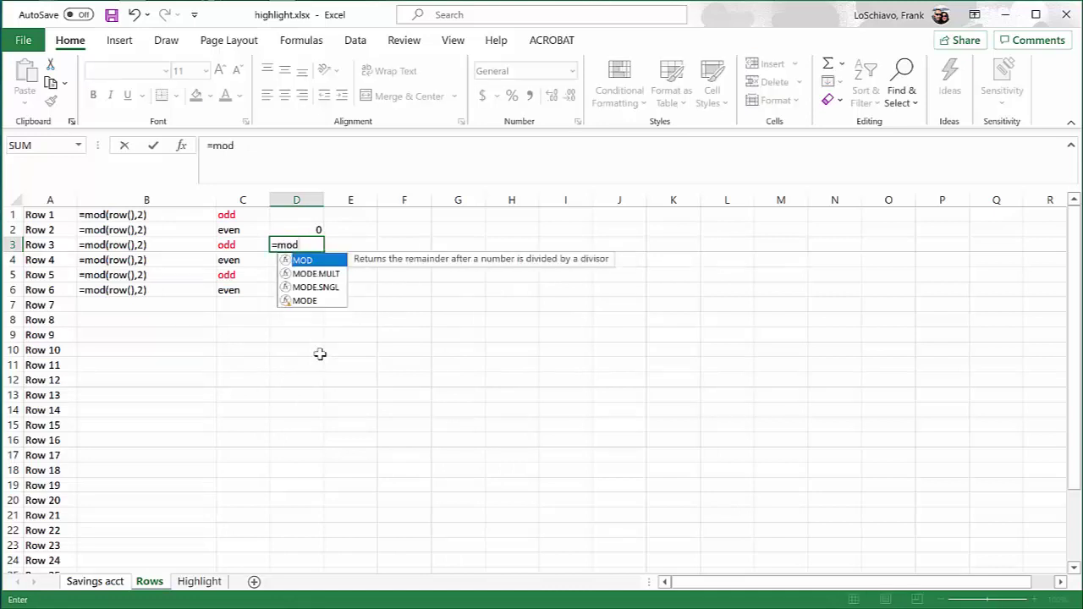
{"action": "type", "text": "(row("}
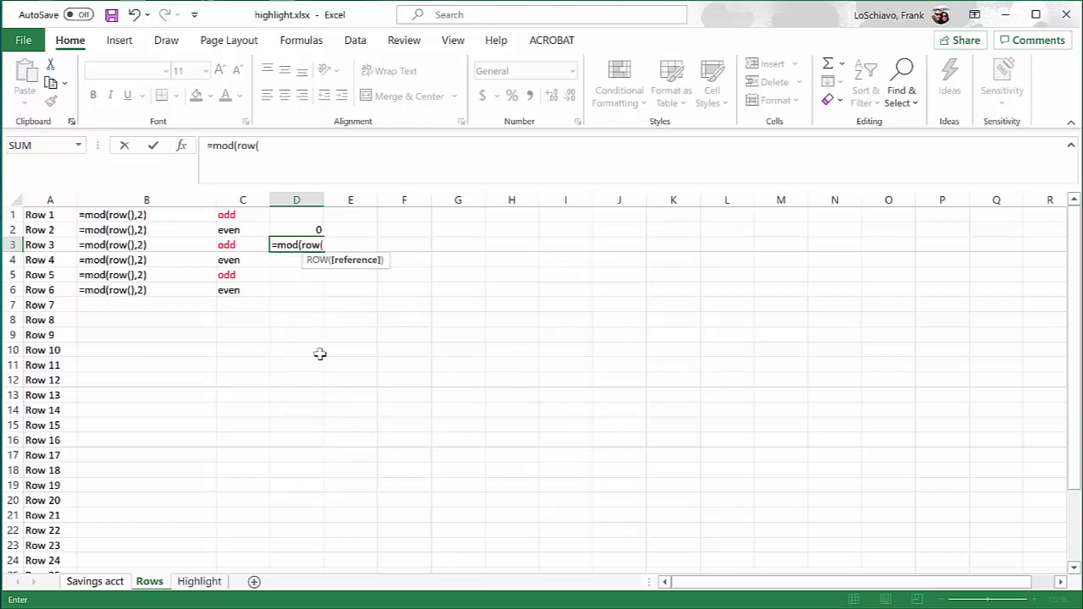
{"action": "type", "text": ")"}
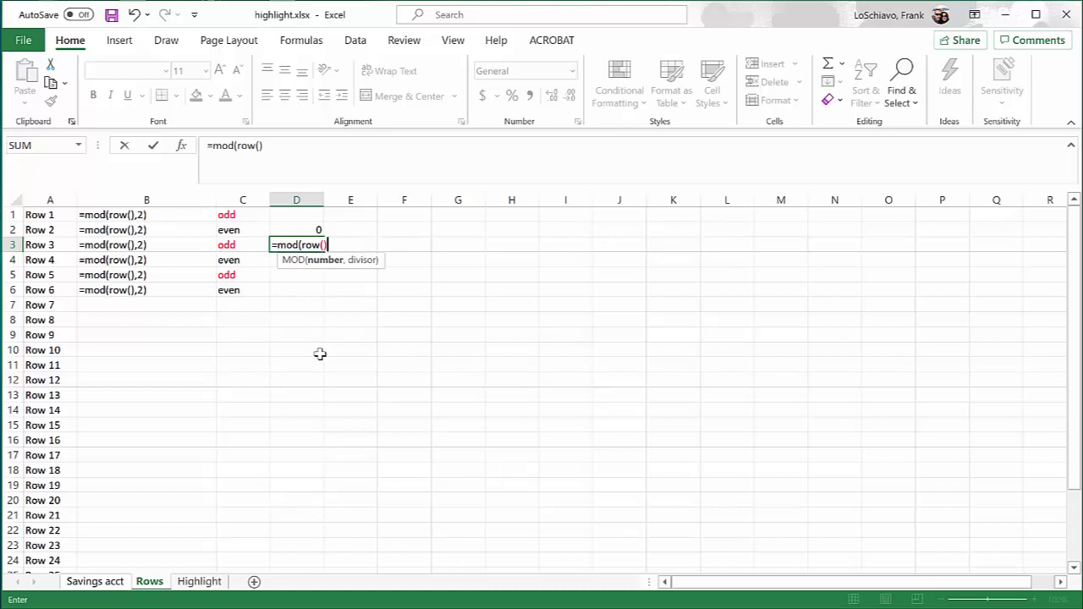
{"action": "type", "text": ",2)"}
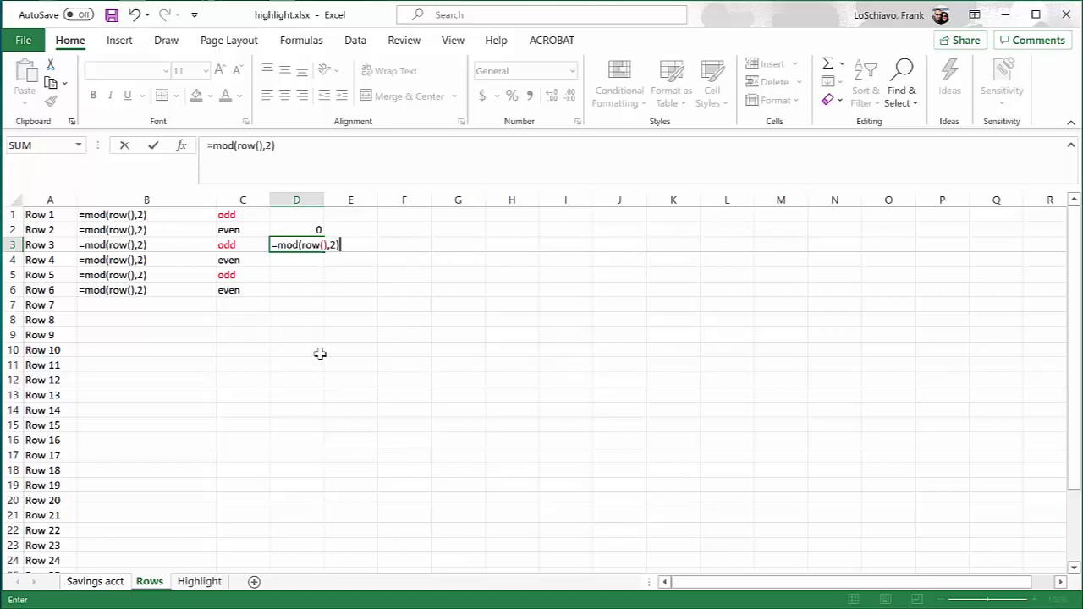
{"action": "key", "text": "Return"}
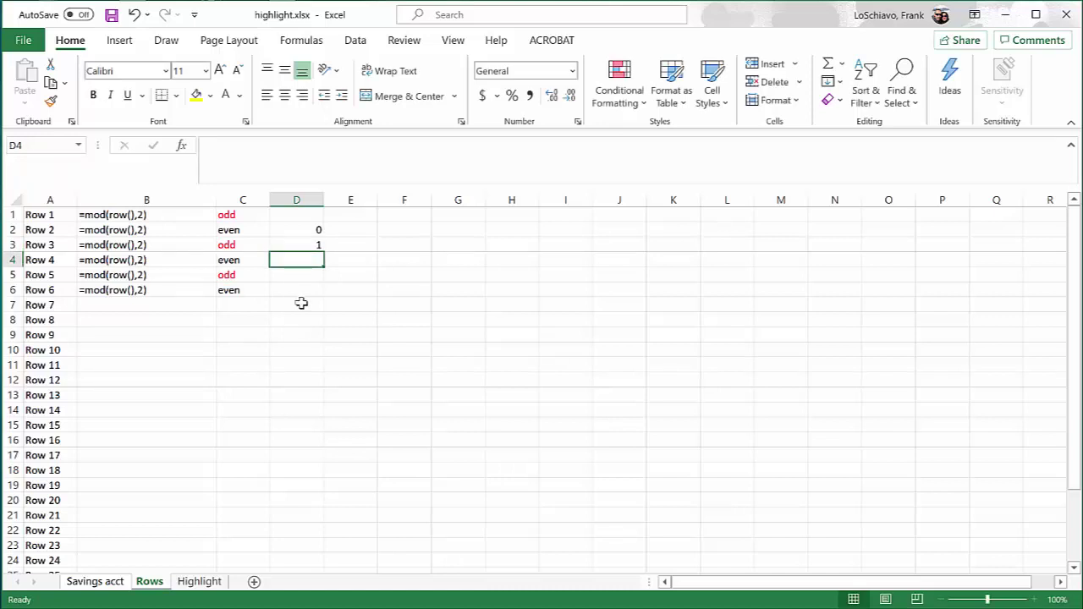
{"action": "left_click", "coordinate": [311, 245]}
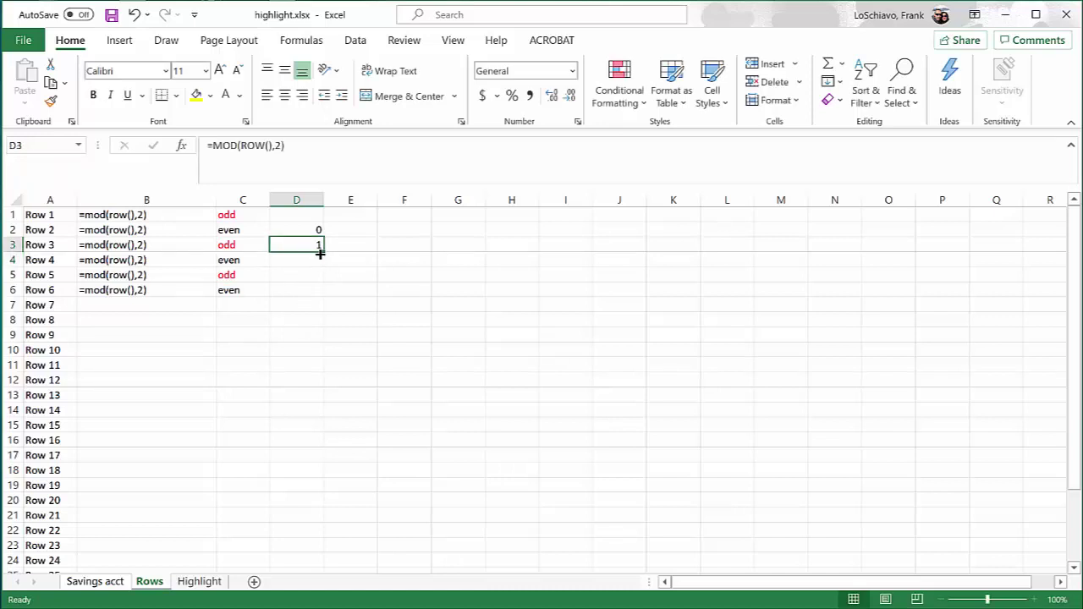
{"action": "left_click_drag", "start_coordinate": [320, 251], "coordinate": [322, 299]}
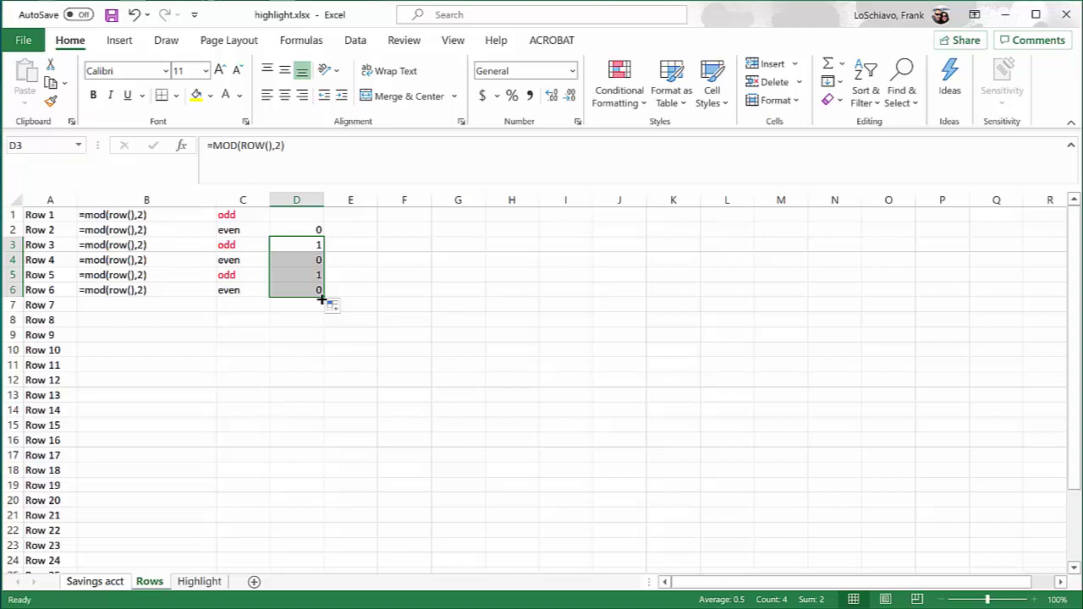
- On the Highlight sheet, start a formula-based conditional formatting rule for all cells with the formula =mod(row(),2)=1
{"action": "left_click", "coordinate": [196, 582]}
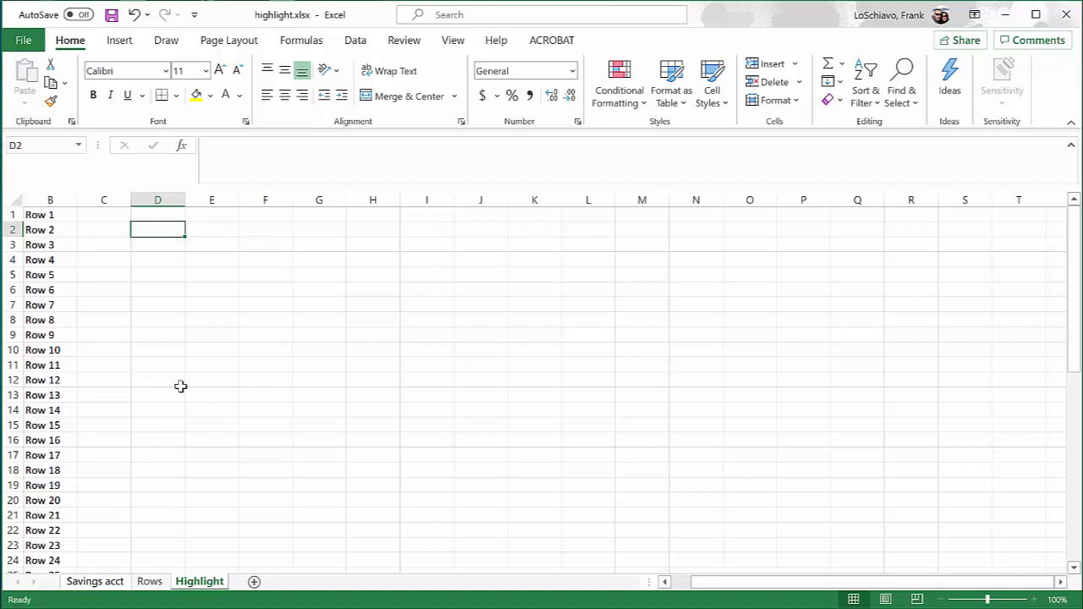
{"action": "key", "text": "ctrl+a"}
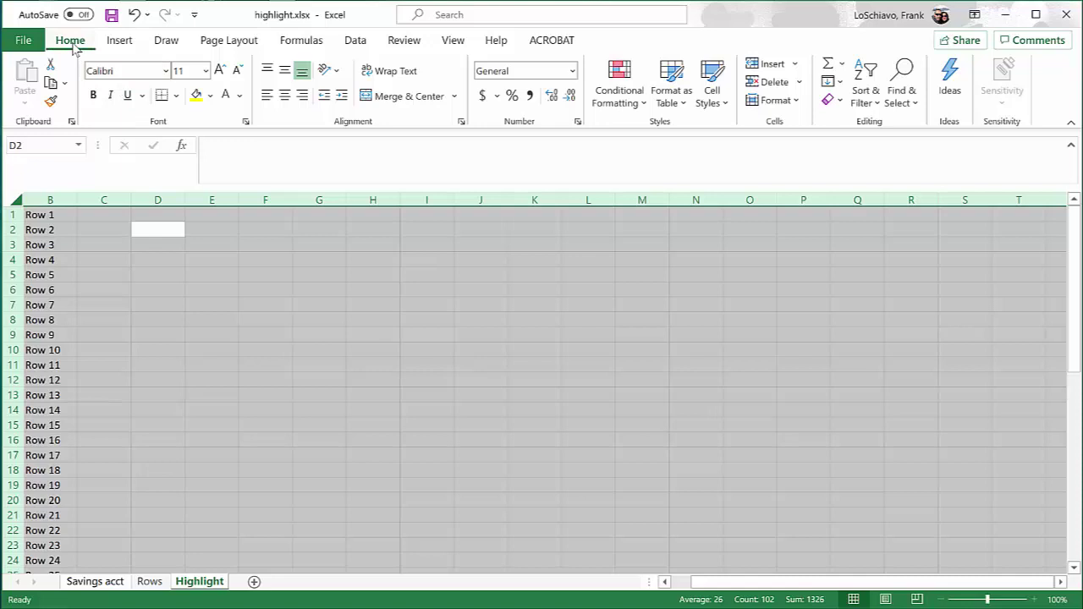
{"action": "left_click", "coordinate": [630, 100]}
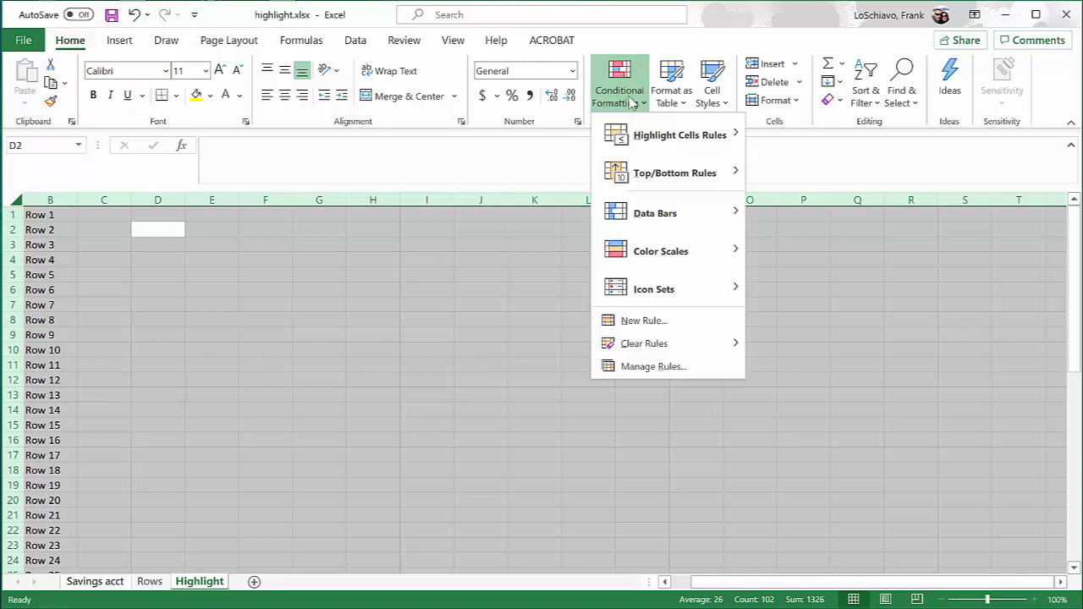
{"action": "left_click", "coordinate": [645, 321]}
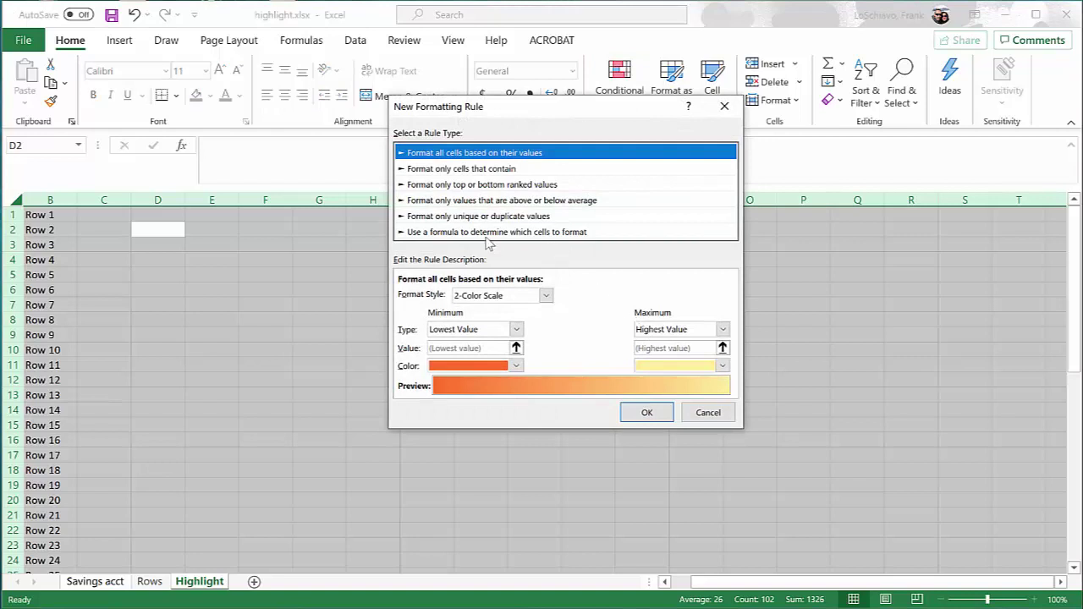
{"action": "left_click", "coordinate": [480, 233]}
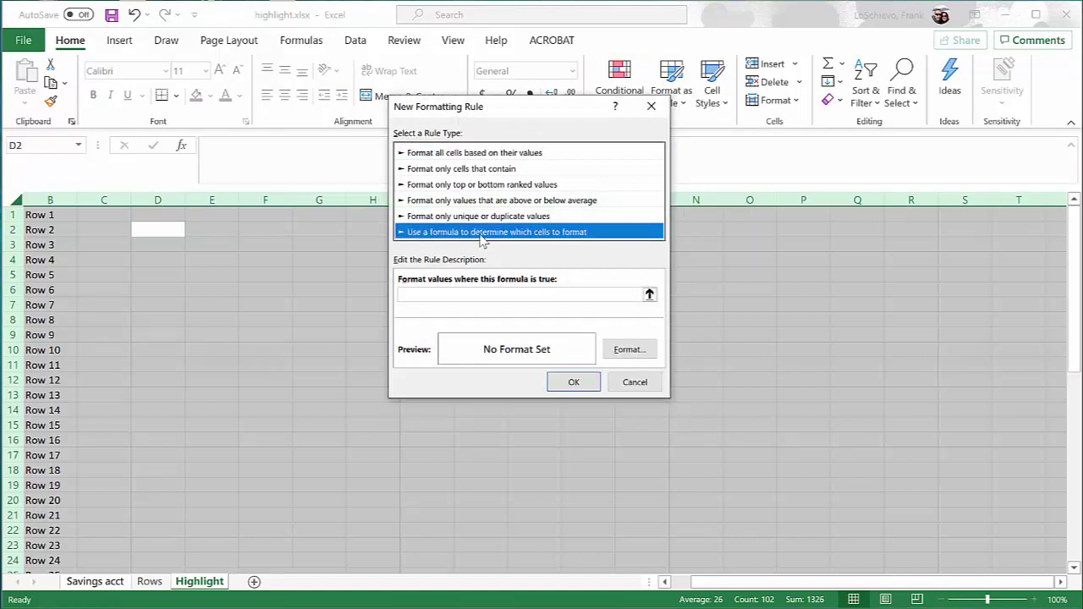
{"action": "left_click", "coordinate": [422, 295]}
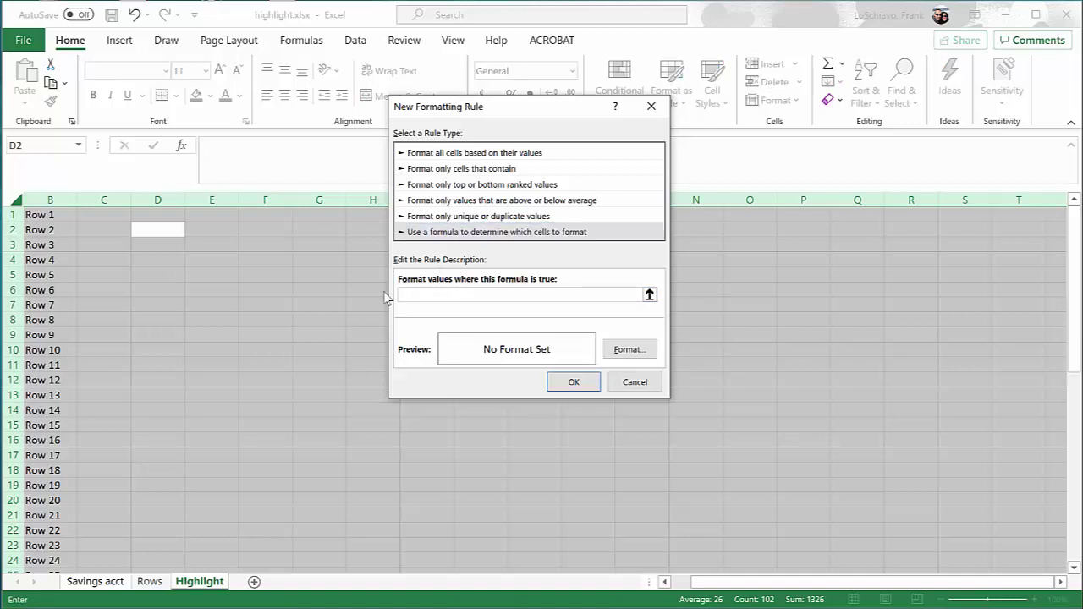
{"action": "type", "text": "=mod(row(),2)=1"}
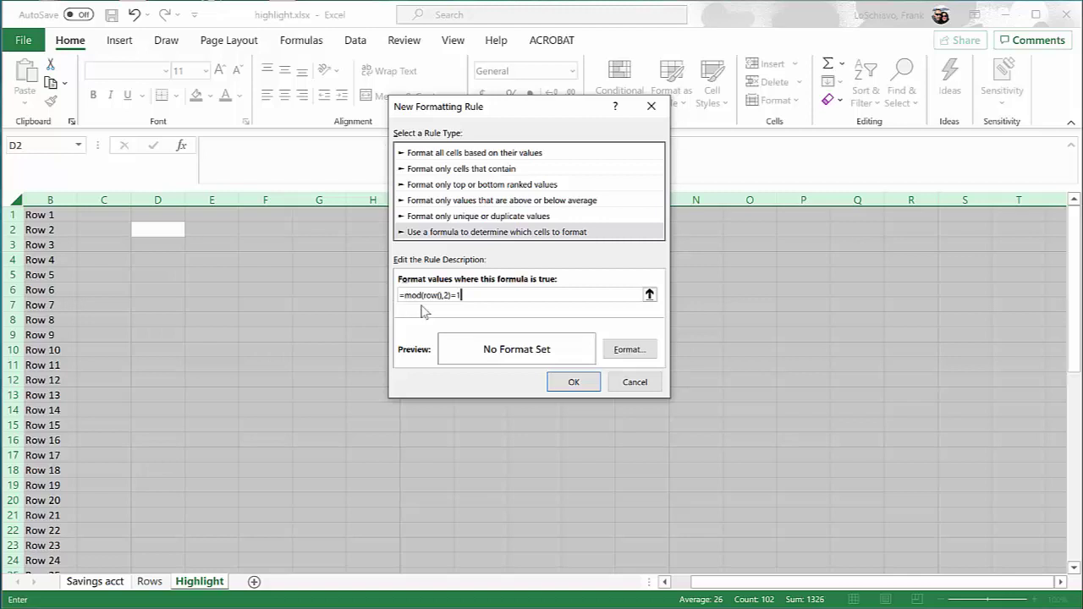
- Give the new rule a light gray background fill, apply it to the sheet and deselect the cells
{"action": "left_click", "coordinate": [618, 350]}
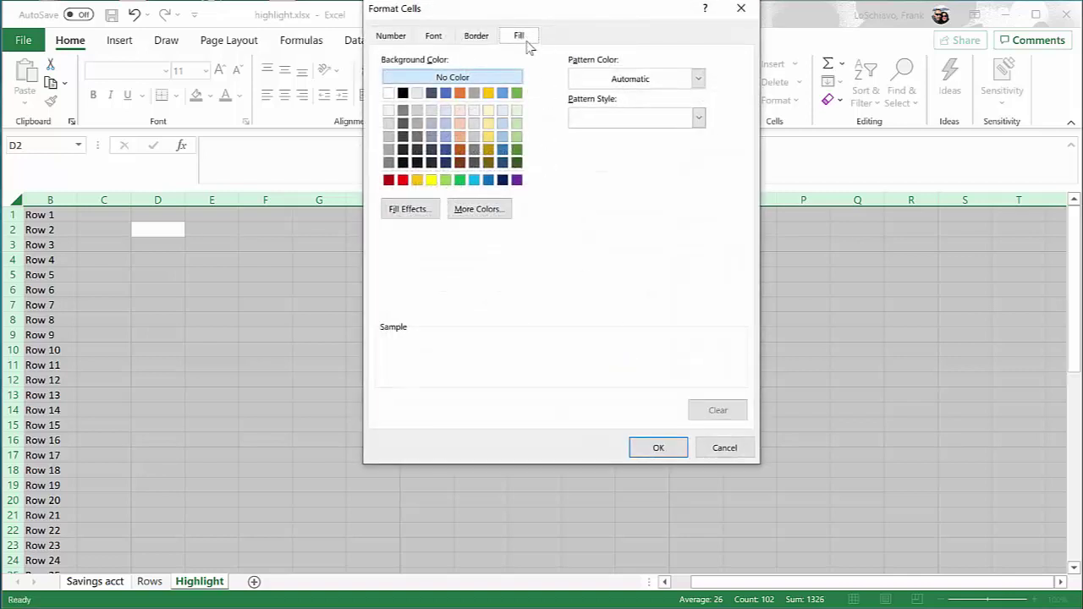
{"action": "left_click", "coordinate": [415, 94]}
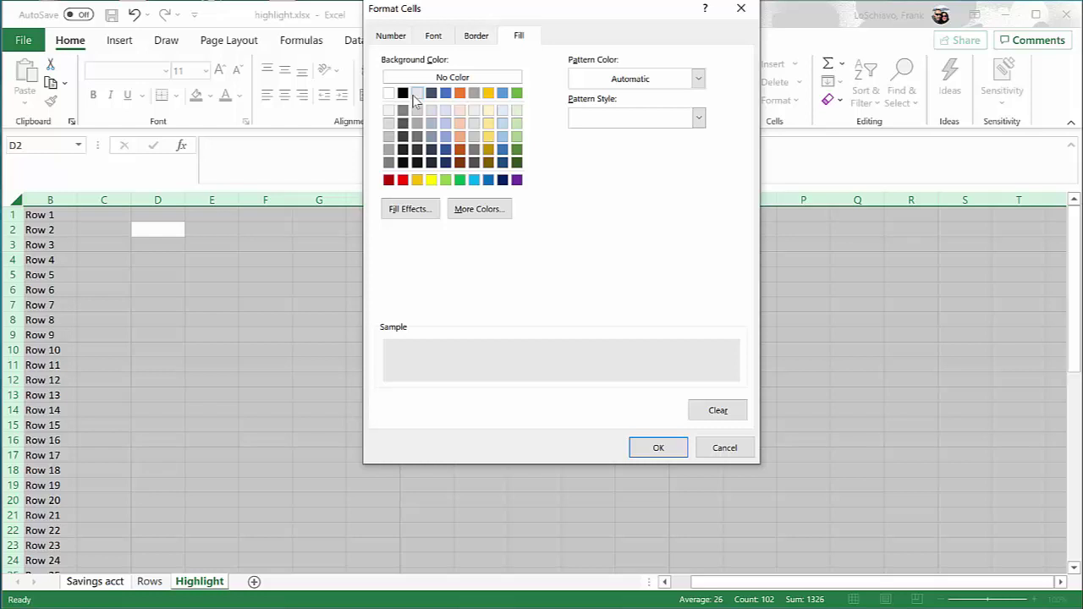
{"action": "left_click", "coordinate": [659, 449]}
{"action": "left_click", "coordinate": [577, 383]}
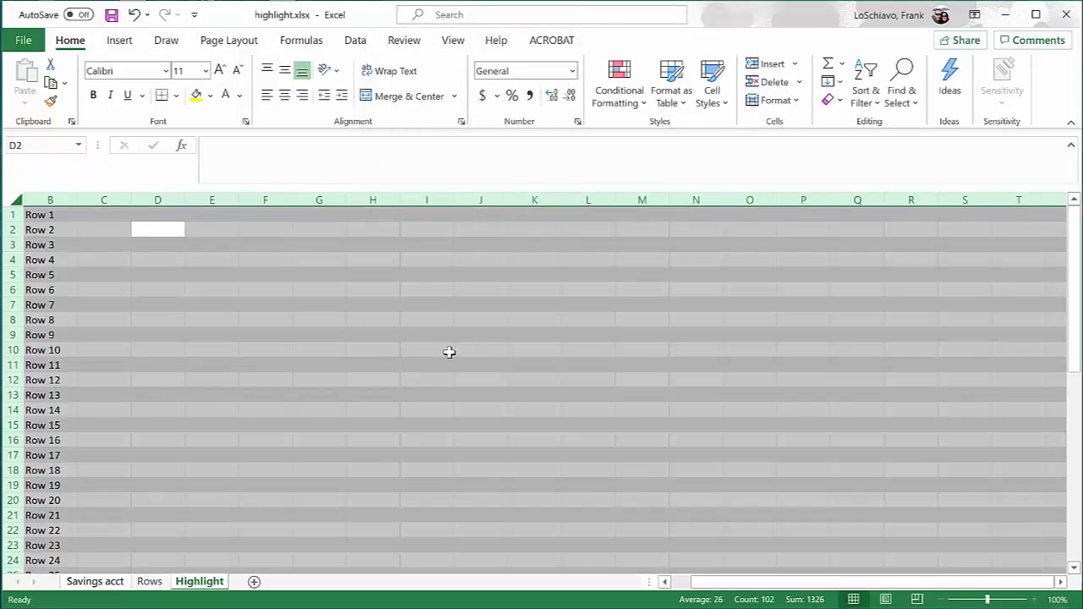
{"action": "left_click", "coordinate": [448, 352]}
{"action": "left_click", "coordinate": [449, 352]}
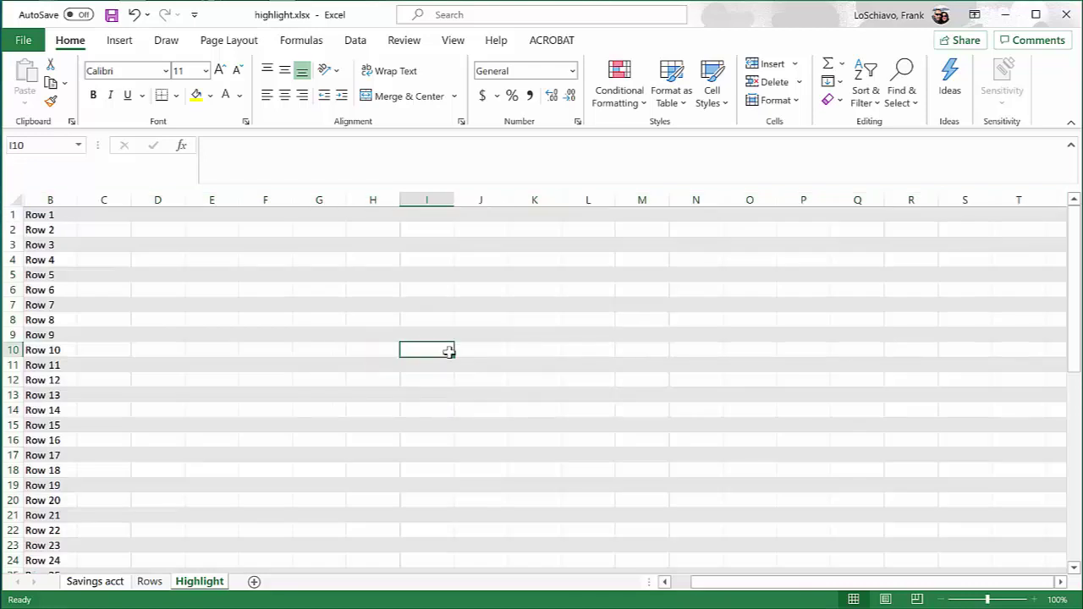
- Insert two blank rows at row 5 of the Highlight sheet, one after the other
{"action": "right_click", "coordinate": [10, 275]}
{"action": "key", "text": "Escape"}
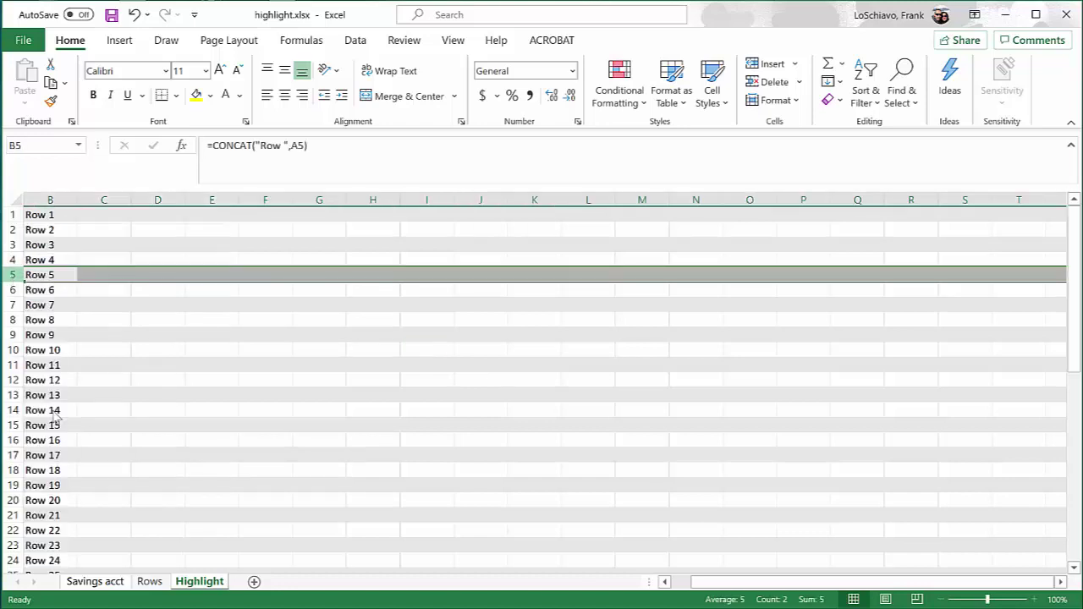
{"action": "key", "text": "ctrl+shift+plus"}
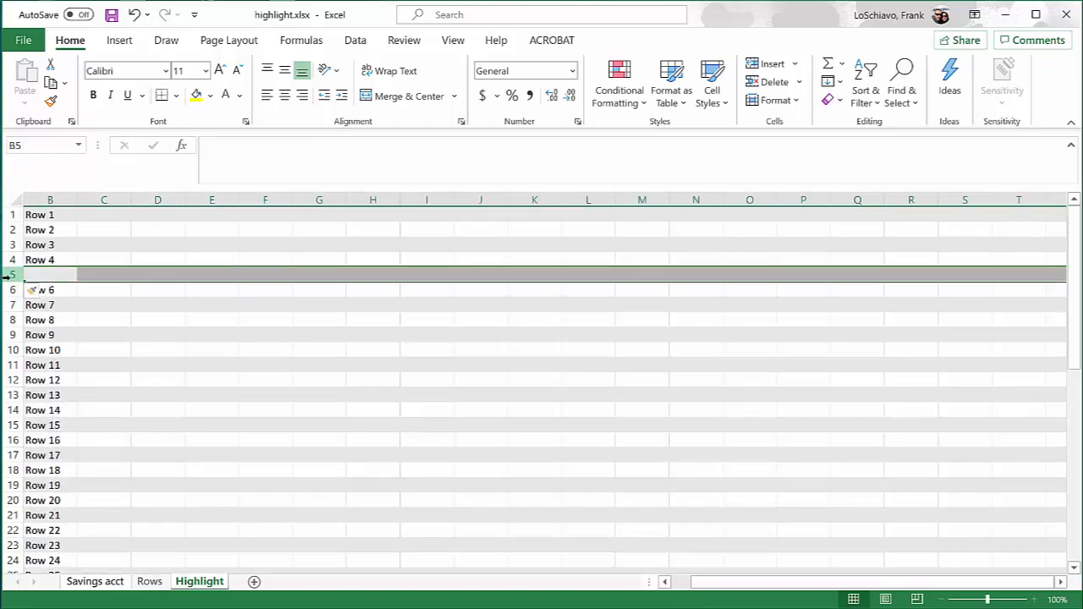
{"action": "right_click", "coordinate": [10, 275]}
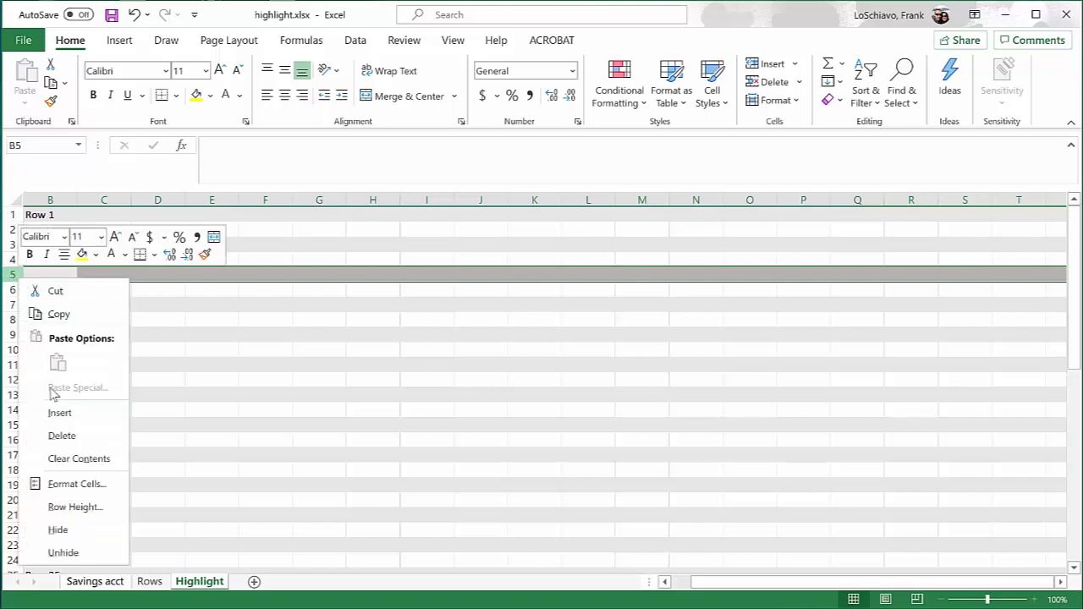
{"action": "left_click", "coordinate": [59, 412]}
{"action": "left_click", "coordinate": [219, 348]}
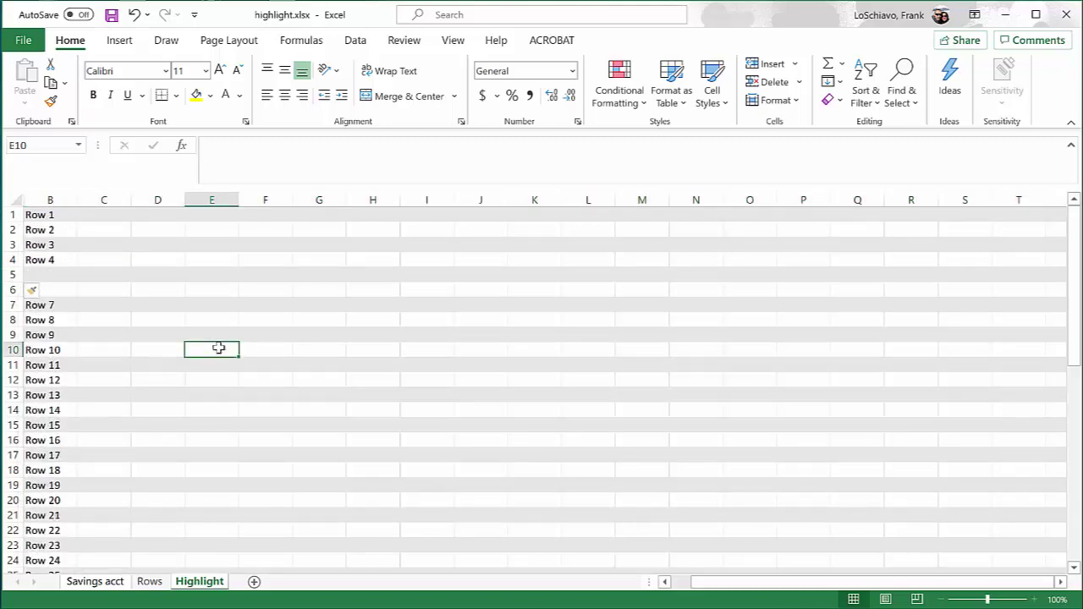